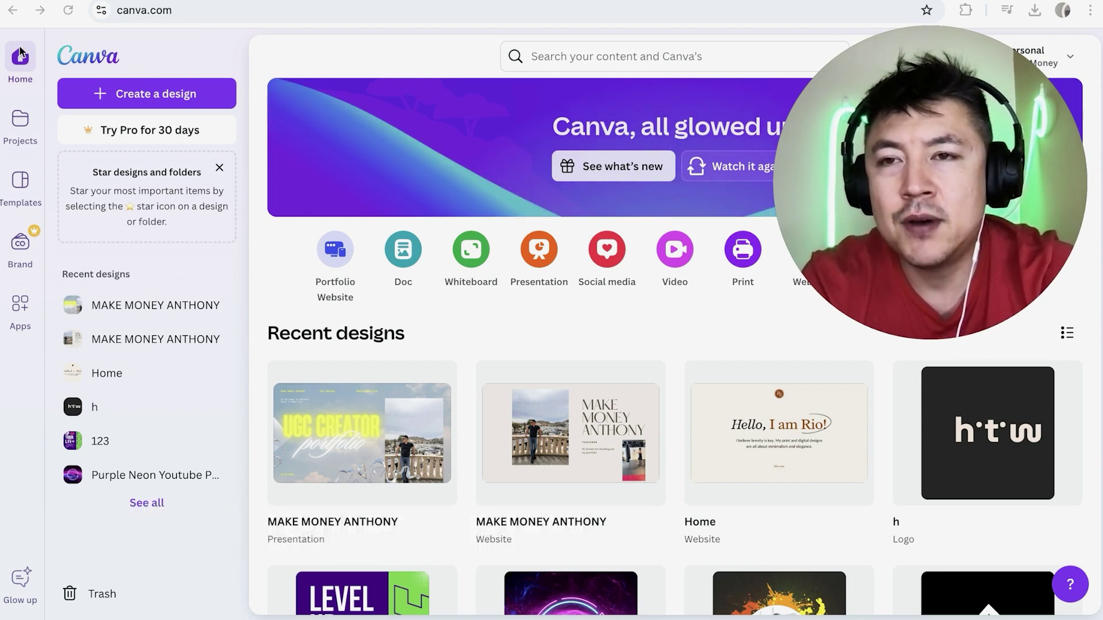
pyautogui.scroll(-3, 533, 356)
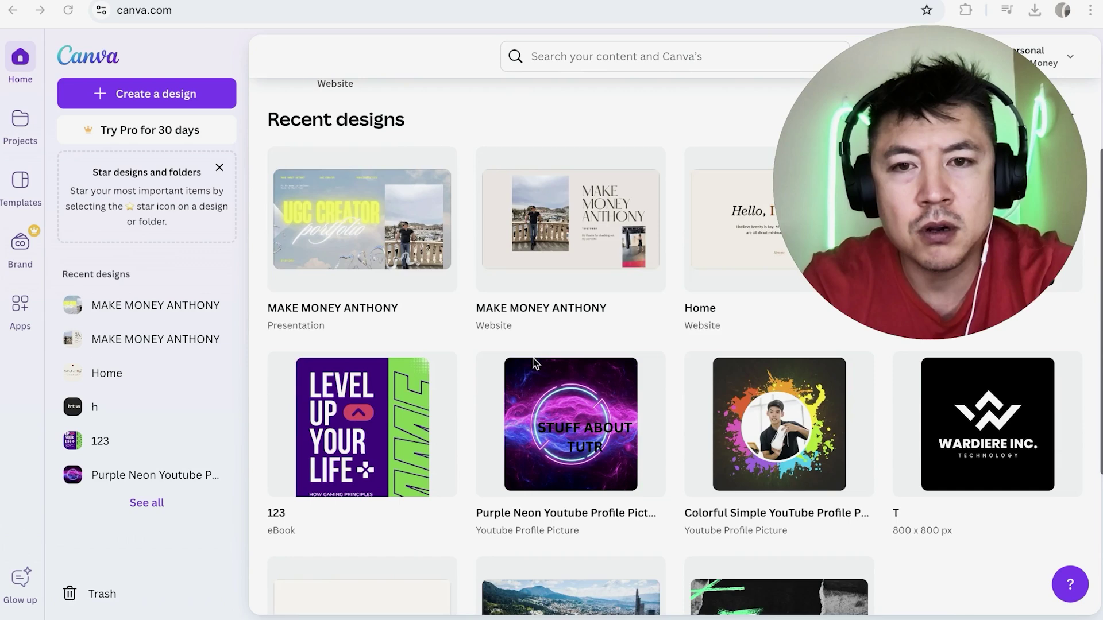
pyautogui.scroll(3, 533, 357)
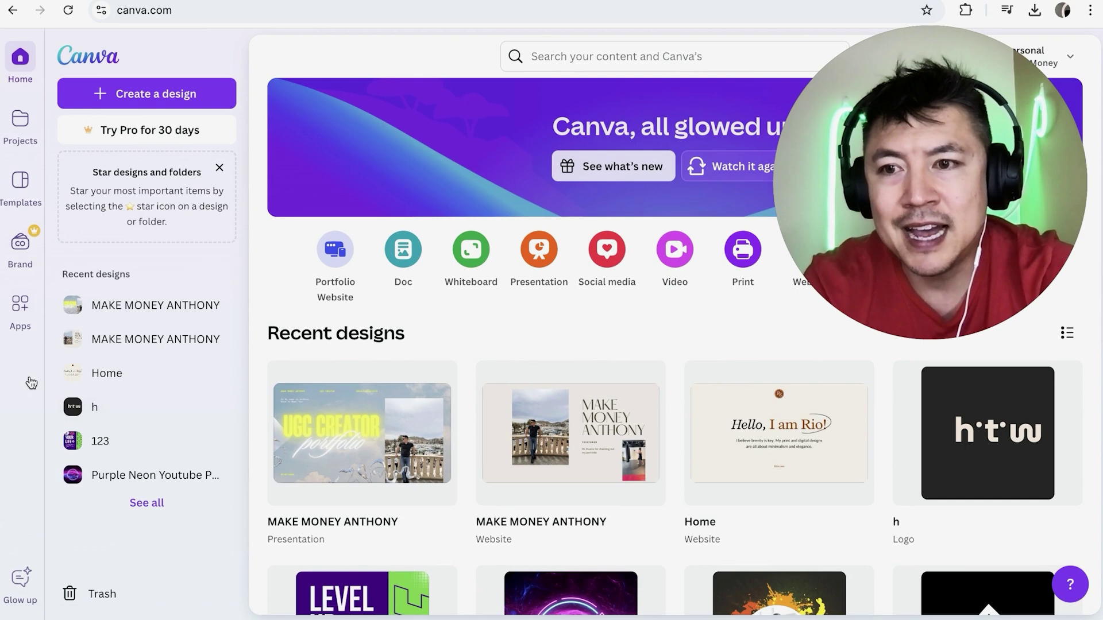
# Open Trash, check the empty Images and Videos tabs, and return to Designs.
pyautogui.click(89, 596)
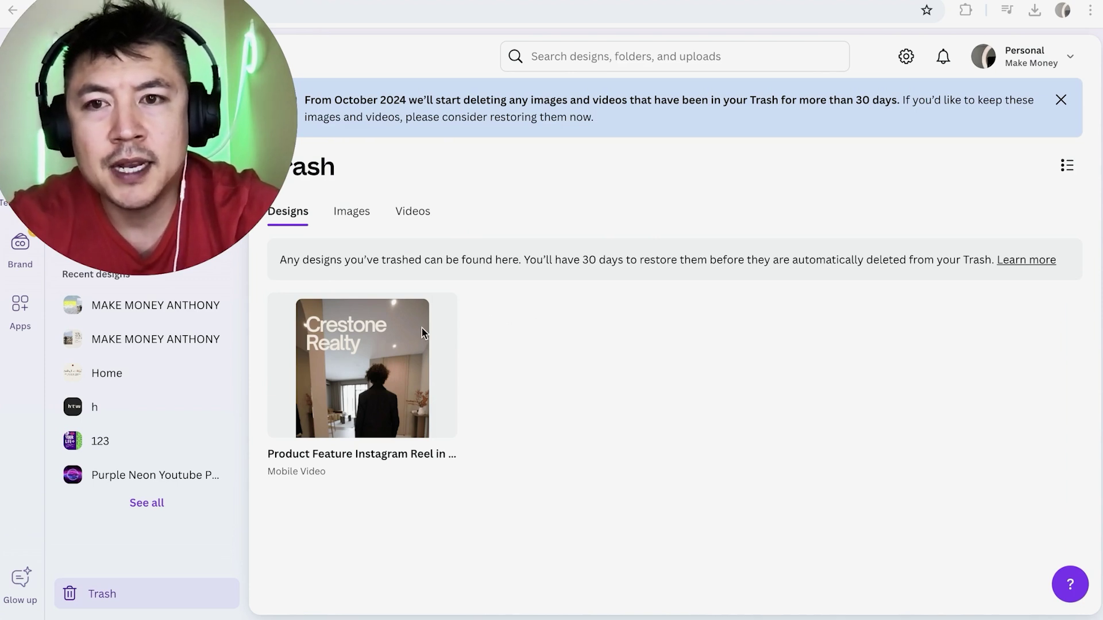
pyautogui.click(351, 212)
pyautogui.click(413, 212)
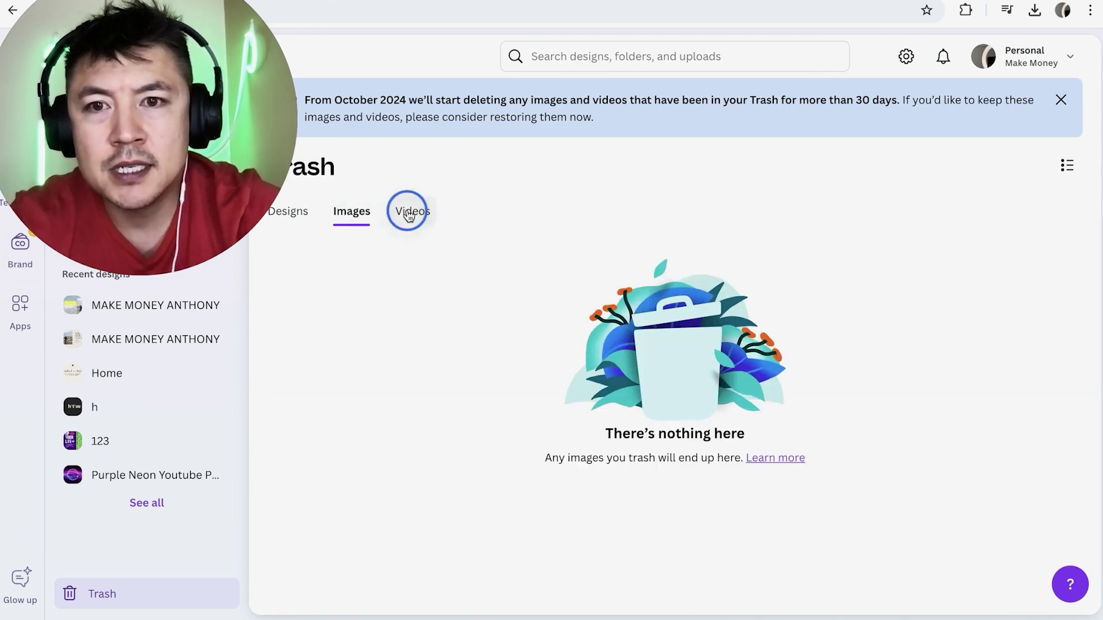
pyautogui.click(294, 214)
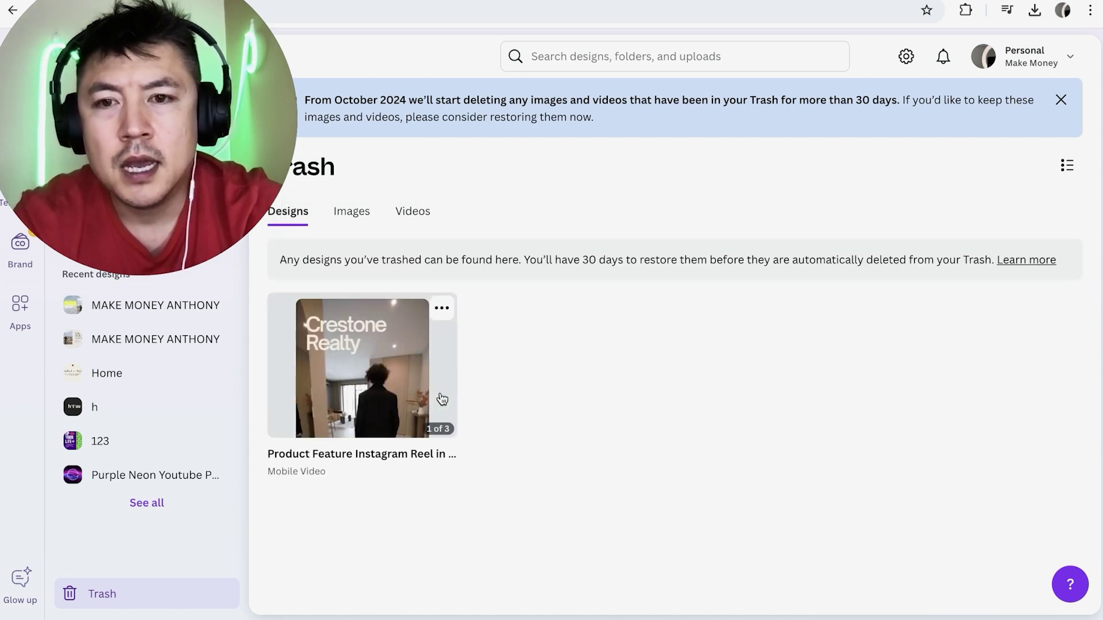
pyautogui.moveTo(362, 367)
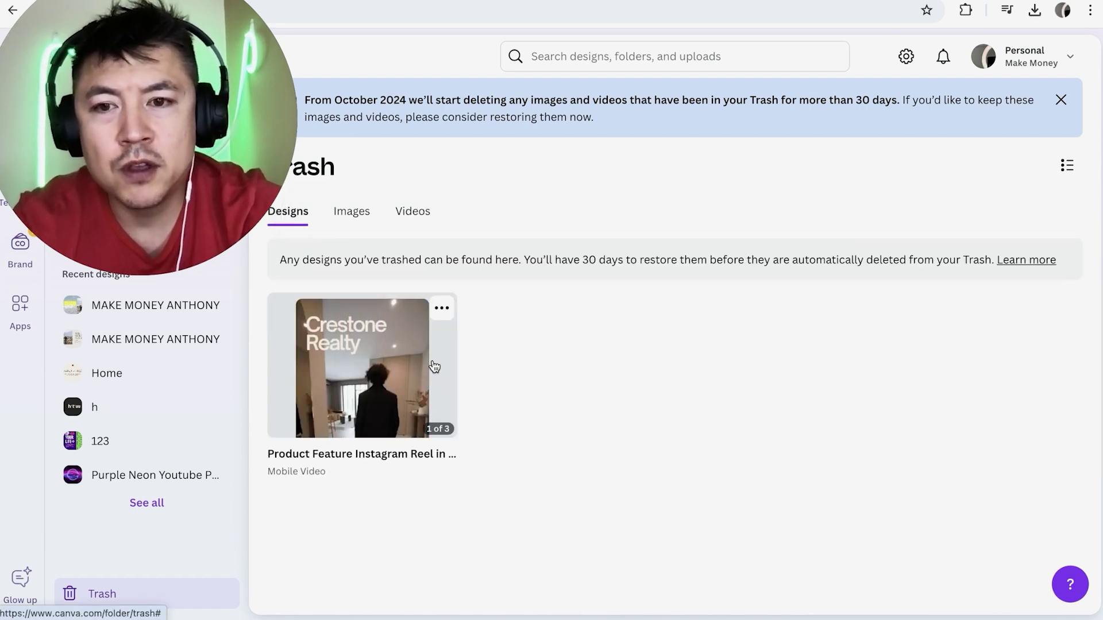
# Open the trashed Instagram Reel design's three-dot menu, dismiss it, and reopen it.
pyautogui.click(442, 309)
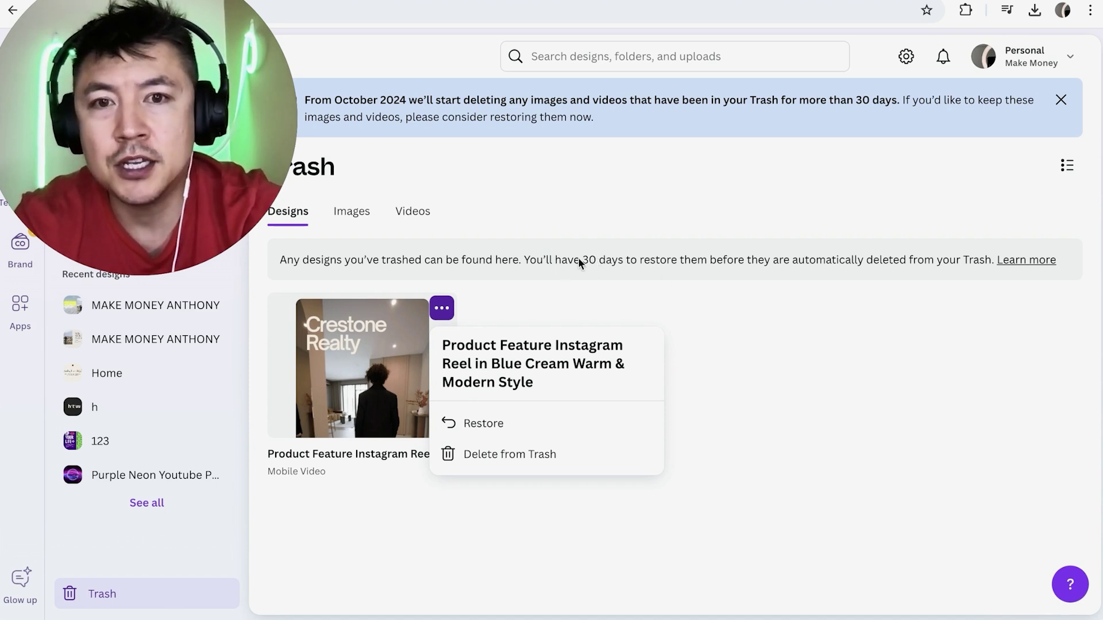
pyautogui.click(578, 258)
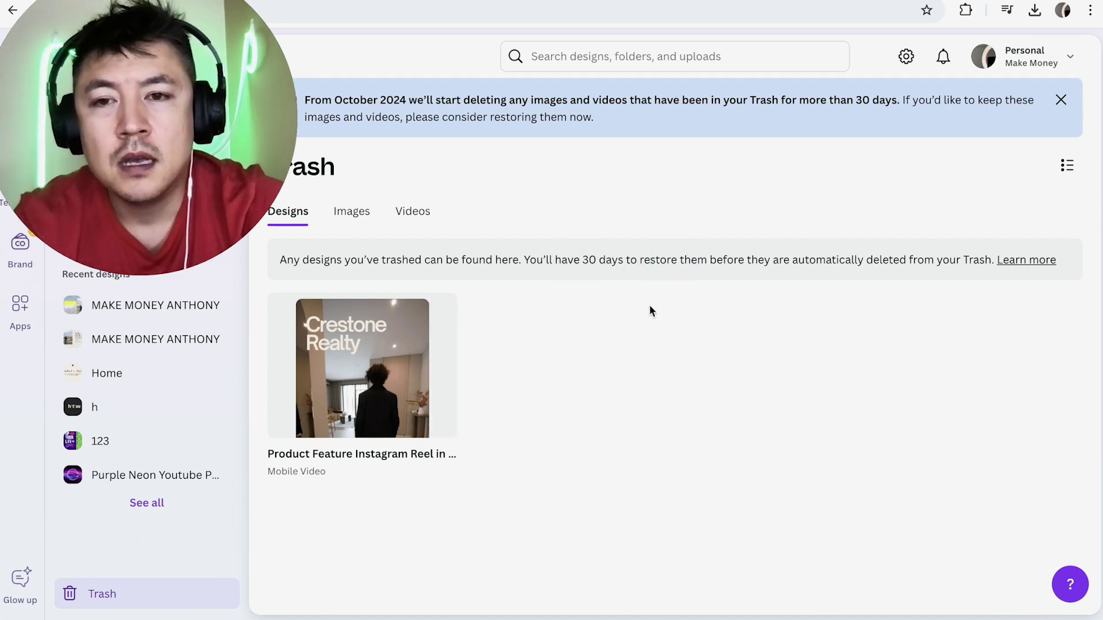
pyautogui.click(443, 307)
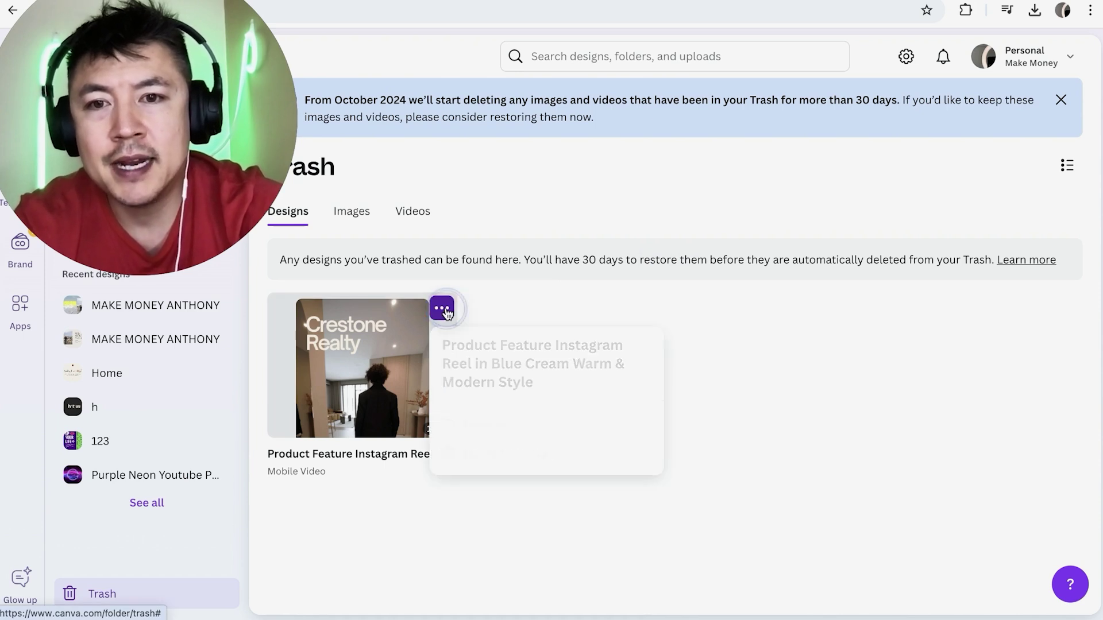